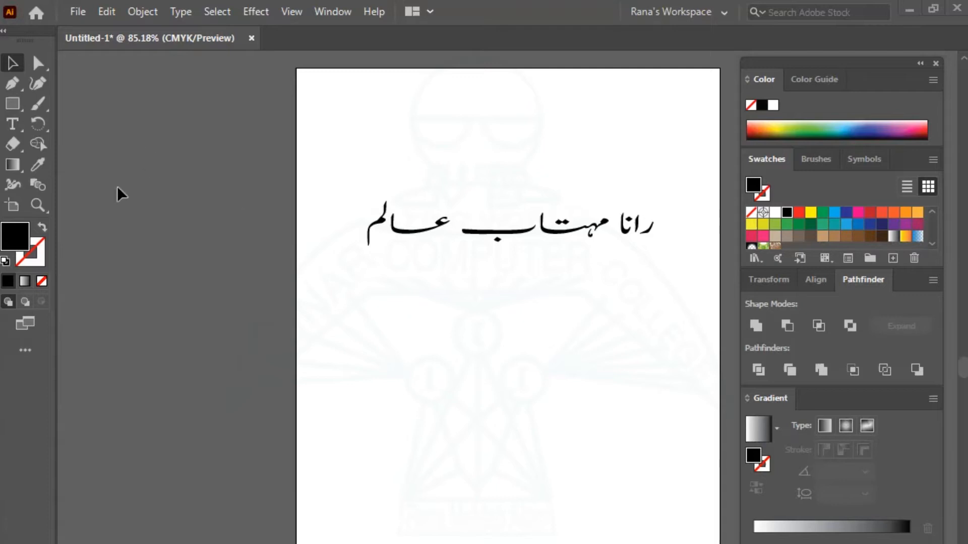
# Type the person's name in Urdu as a second, unjoined line below the heading.
pyautogui.press('t')
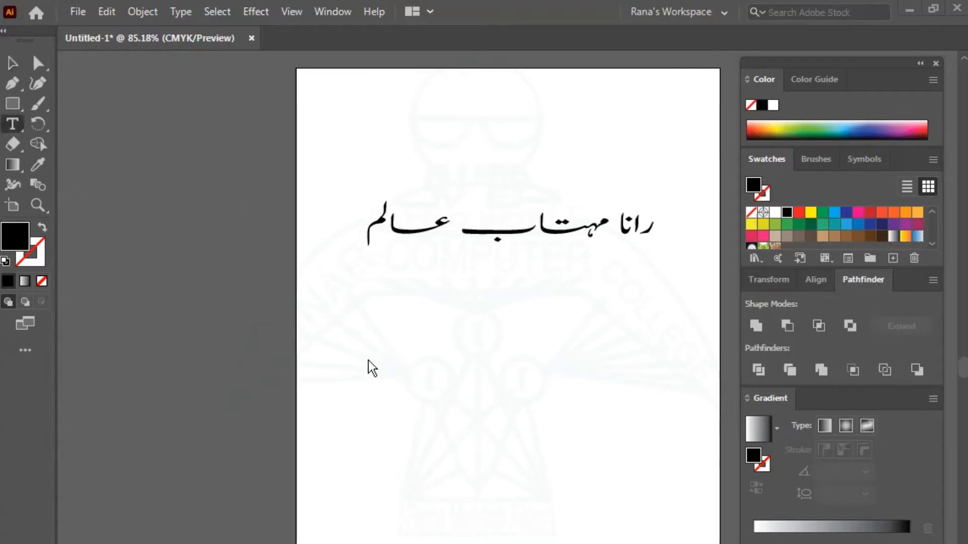
pyautogui.click(367, 345)
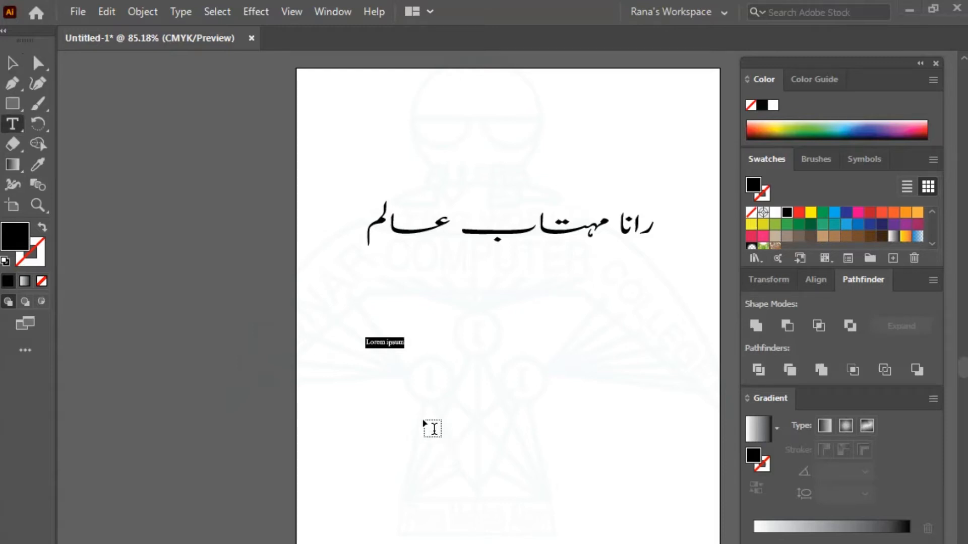
pyautogui.write('ra')
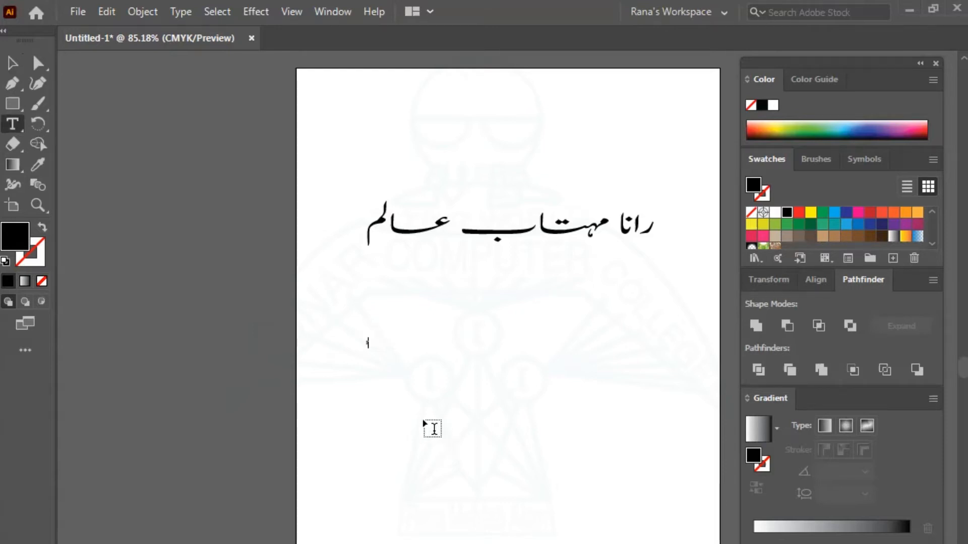
pyautogui.press('BackSpace')
pyautogui.press('BackSpace')
pyautogui.hotkey('alt', 'shift')
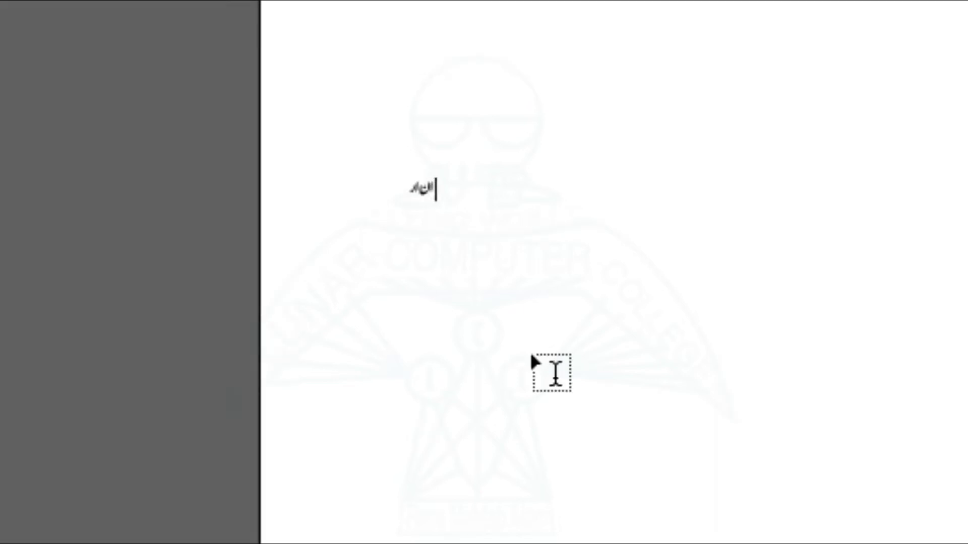
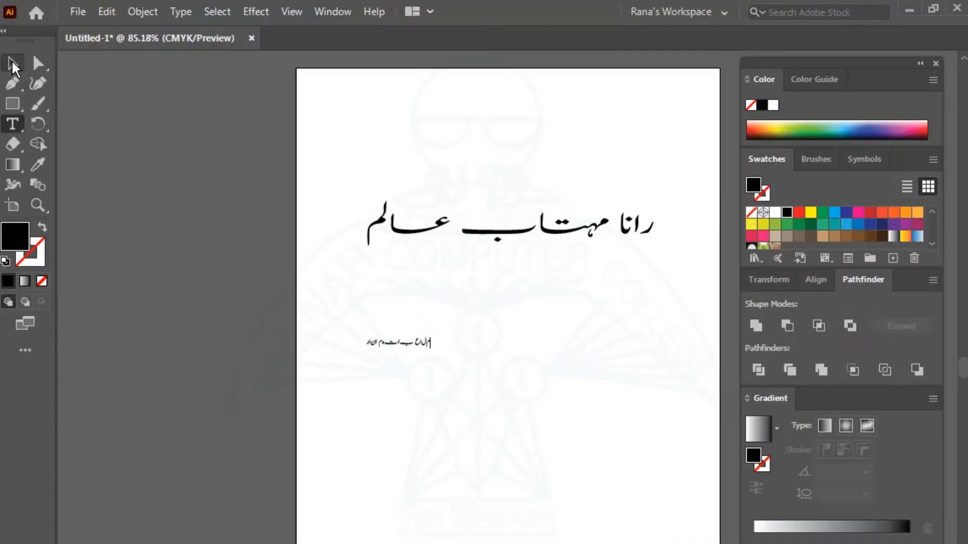
pyautogui.click(13, 64)
# Enlarge the unjoined Urdu line and type 'Pakurdu Installer' near the artboard bottom.
pyautogui.moveTo(432, 349); pyautogui.dragTo(662, 397)
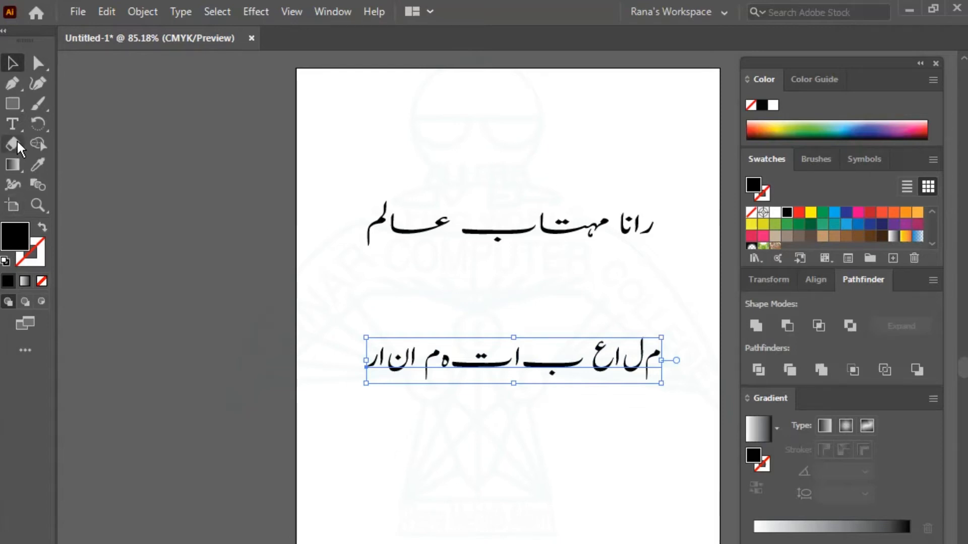
pyautogui.click(12, 124)
pyautogui.click(378, 452)
pyautogui.write('Pakurdu Installer')
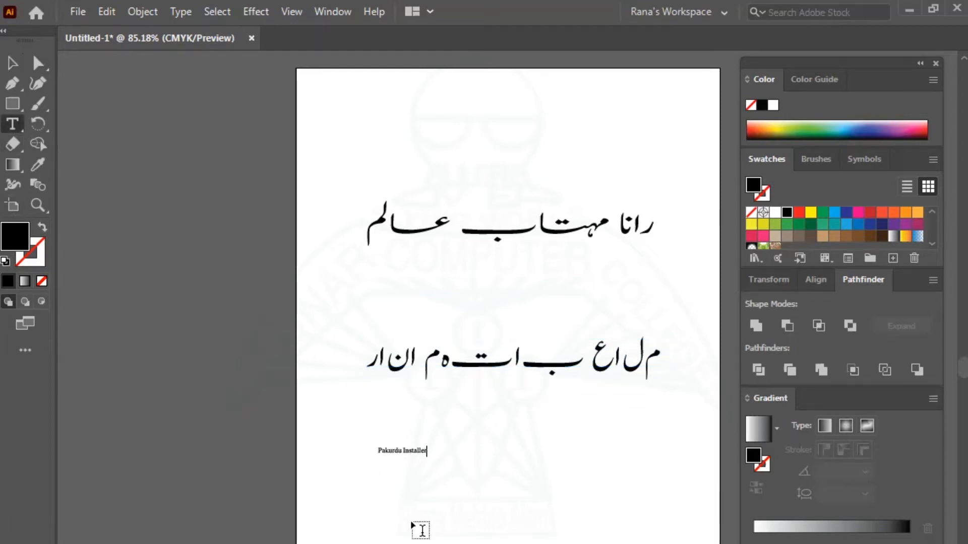
# Scale up the Pakurdu Installer text and deselect it.
pyautogui.click(12, 63)
pyautogui.moveTo(429, 458); pyautogui.dragTo(649, 479)
pyautogui.click(450, 535)
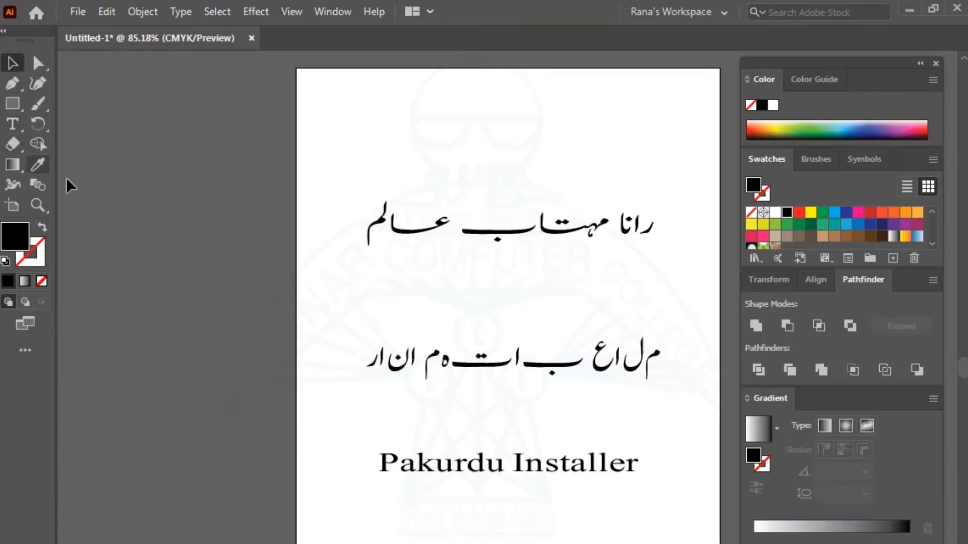
# Add an 'Alt + Shift' text line at the bottom and scale it up.
pyautogui.click(12, 124)
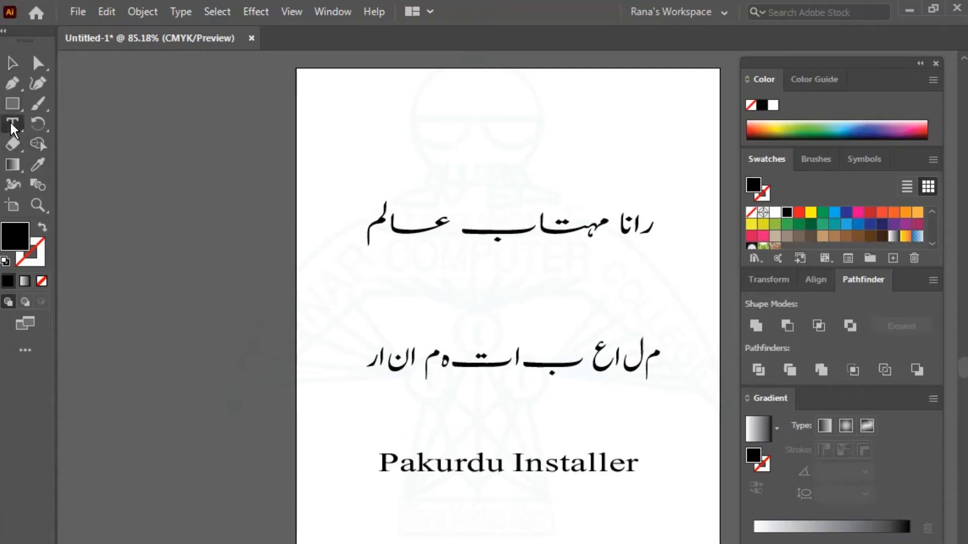
pyautogui.click(371, 538)
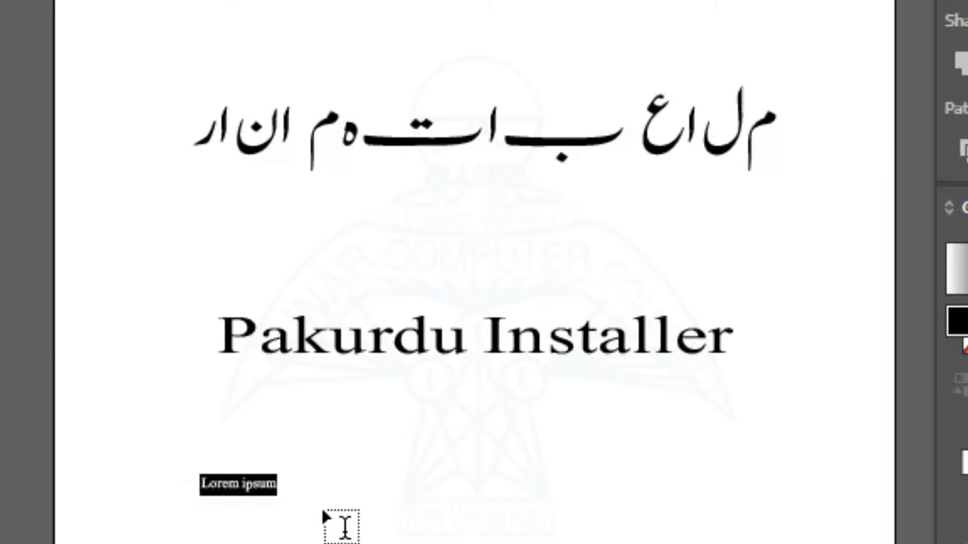
pyautogui.write('Alt + ')
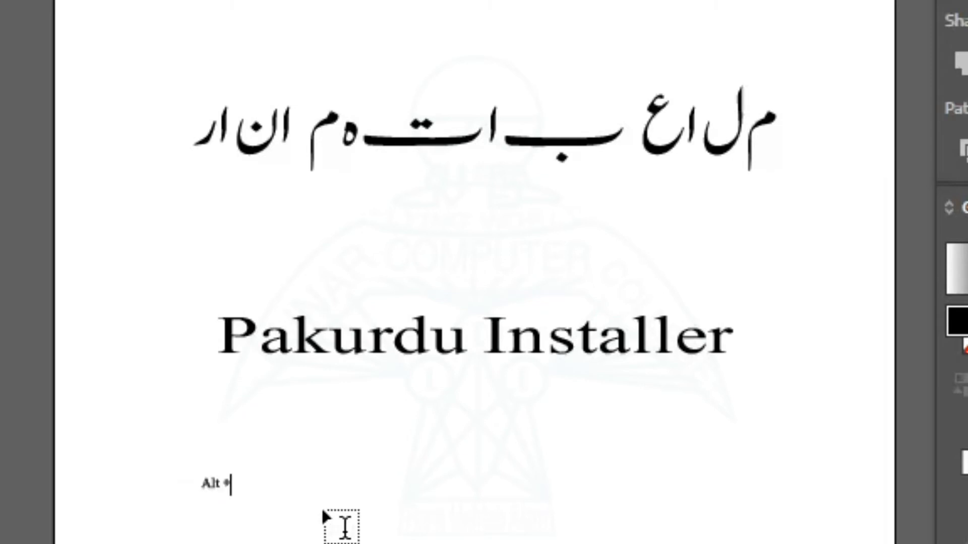
pyautogui.write('Shift')
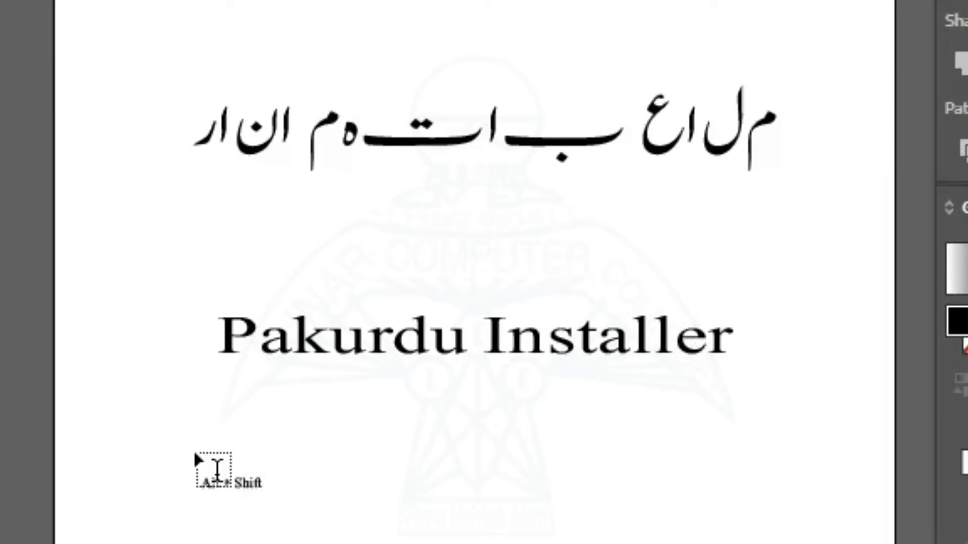
pyautogui.press('Escape')
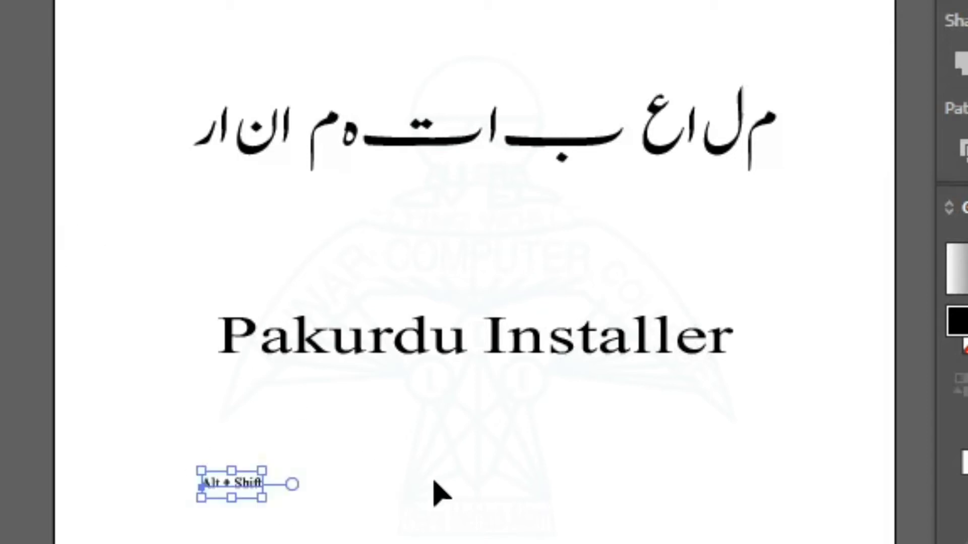
pyautogui.moveTo(264, 499); pyautogui.dragTo(564, 542)
# Restack the text lines closer together, with Alt + Shift right under Pakurdu Installer.
pyautogui.moveTo(469, 518); pyautogui.dragTo(527, 0)
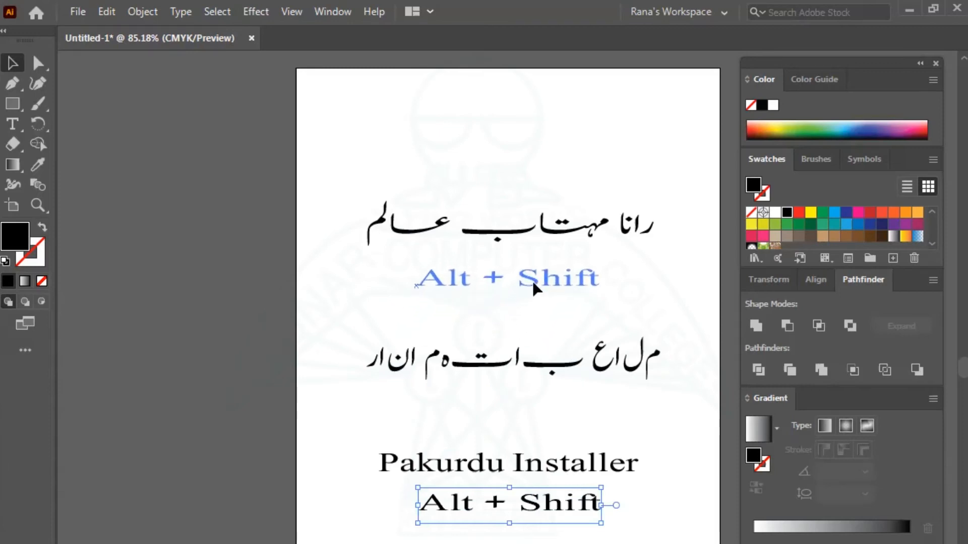
pyautogui.moveTo(535, 288); pyautogui.dragTo(534, 299)
pyautogui.moveTo(507, 355); pyautogui.dragTo(506, 500)
pyautogui.moveTo(518, 460); pyautogui.dragTo(517, 413)
pyautogui.moveTo(523, 501); pyautogui.dragTo(520, 458)
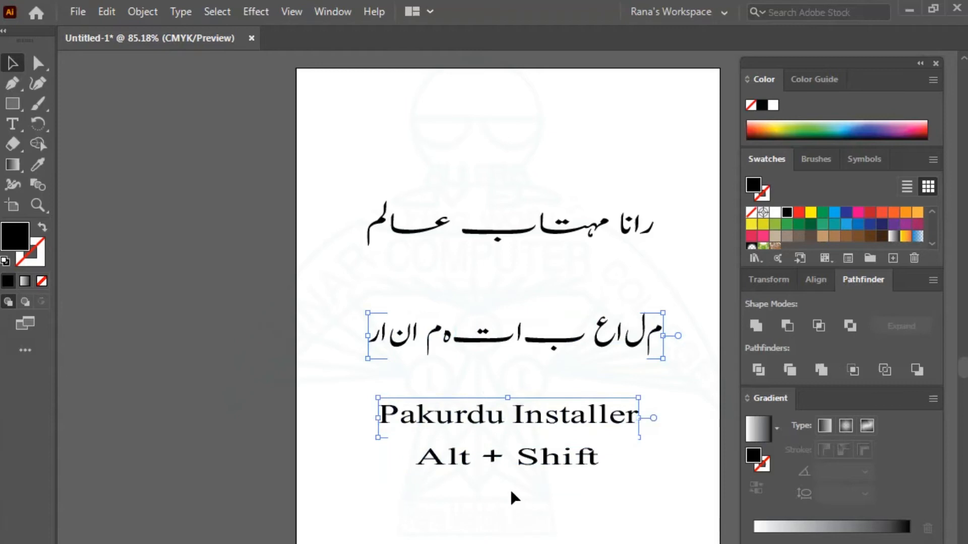
pyautogui.keyDown('shift'); pyautogui.click(520, 466); pyautogui.keyUp('shift')
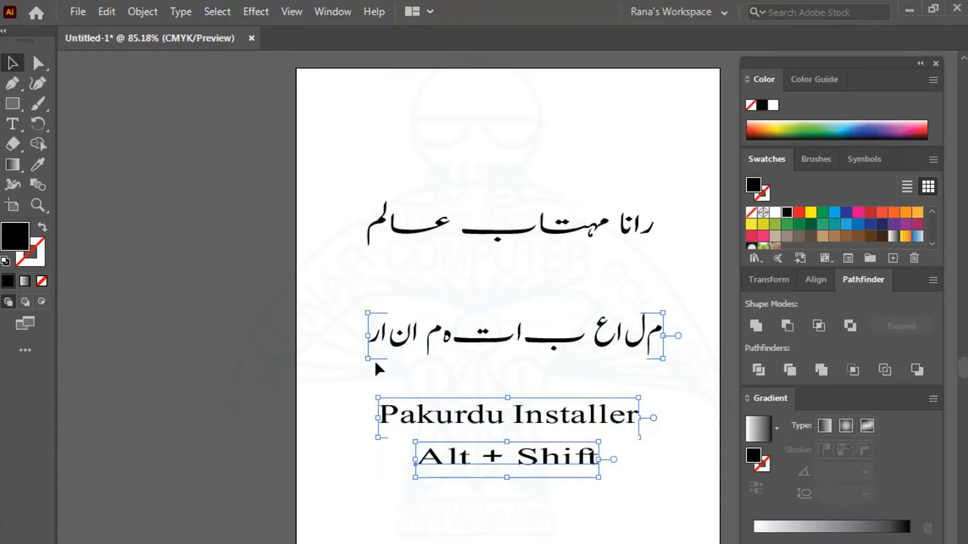
pyautogui.click(487, 343)
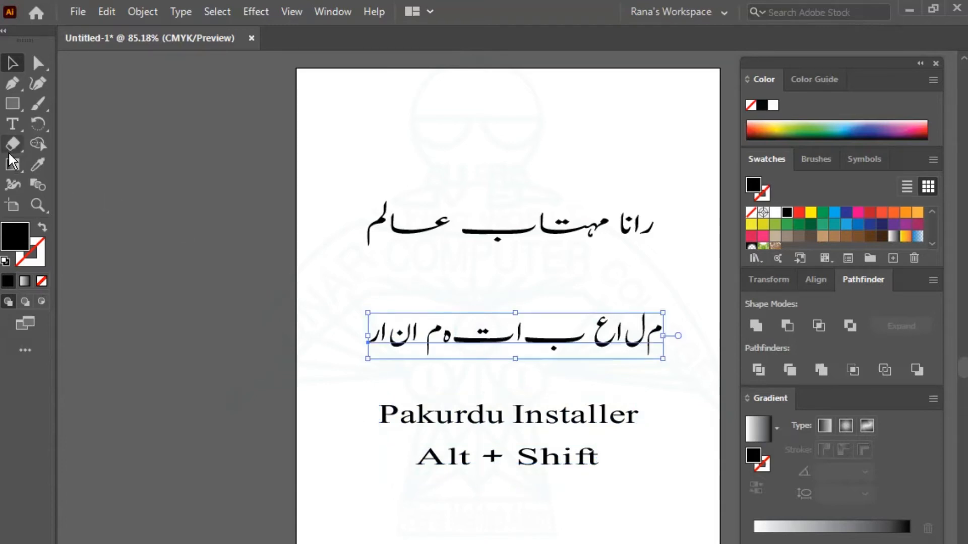
# Start a new text line between the Urdu lines and set its leading to 35 pt.
pyautogui.click(13, 124)
pyautogui.click(372, 277)
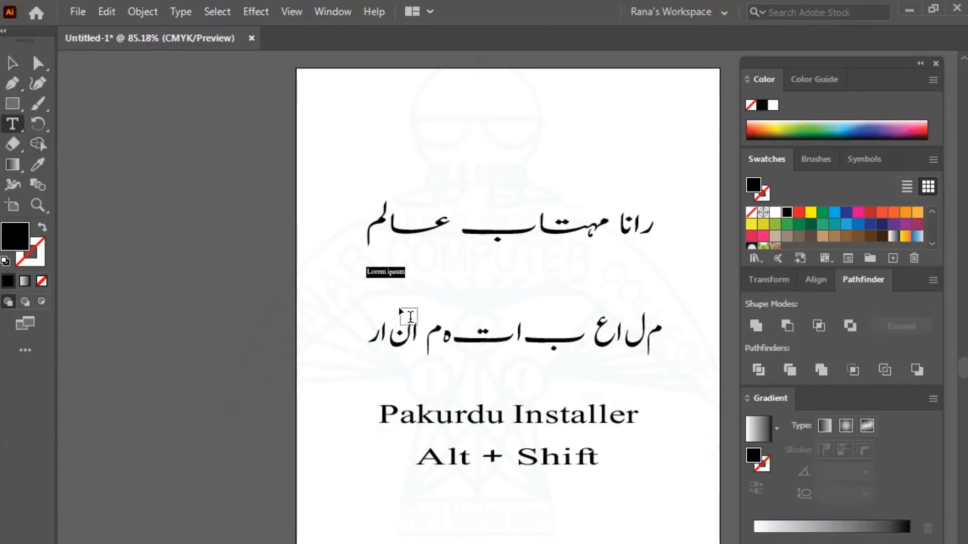
pyautogui.press('ctrl')
pyautogui.hotkey('ctrl', 't')
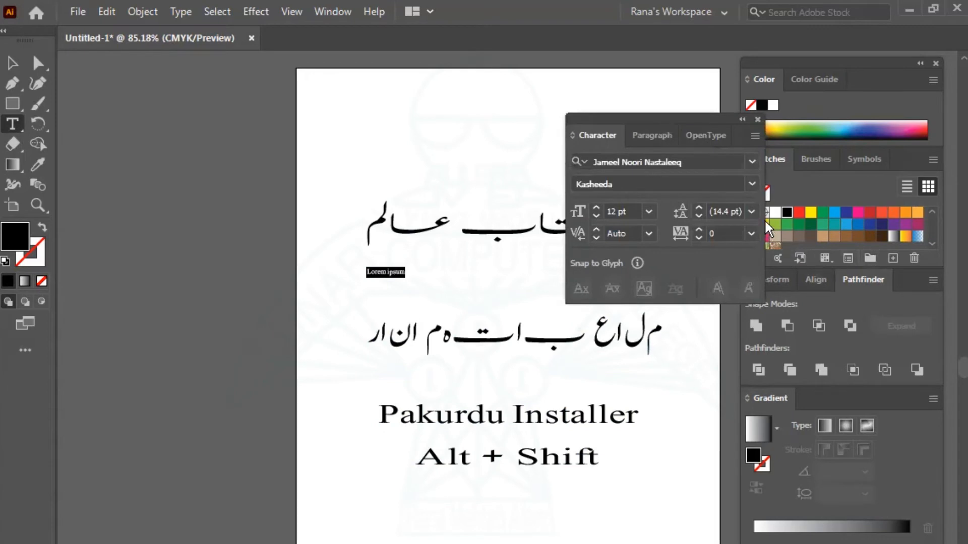
pyautogui.click(724, 211)
pyautogui.write('17')
pyautogui.press('Return')
pyautogui.scroll(5, 729, 206)
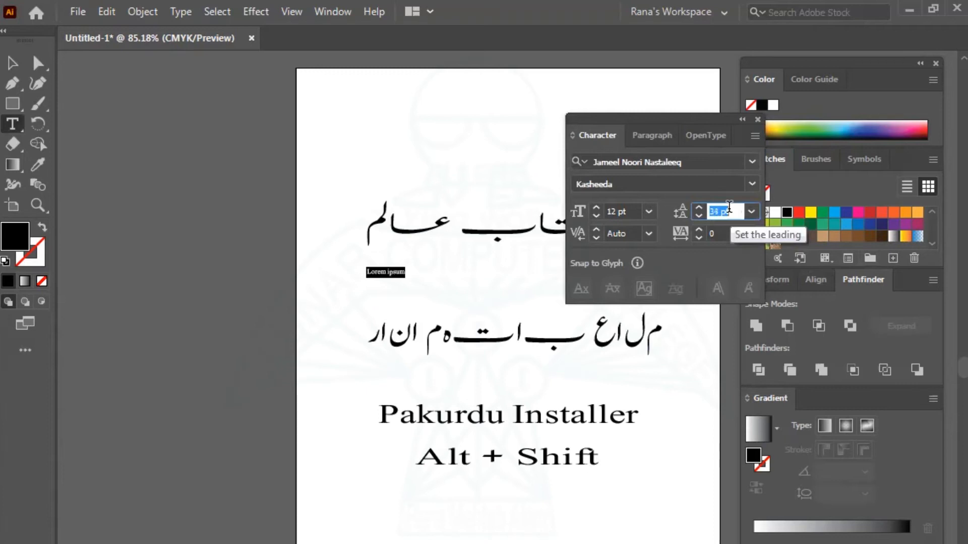
pyautogui.press('Return')
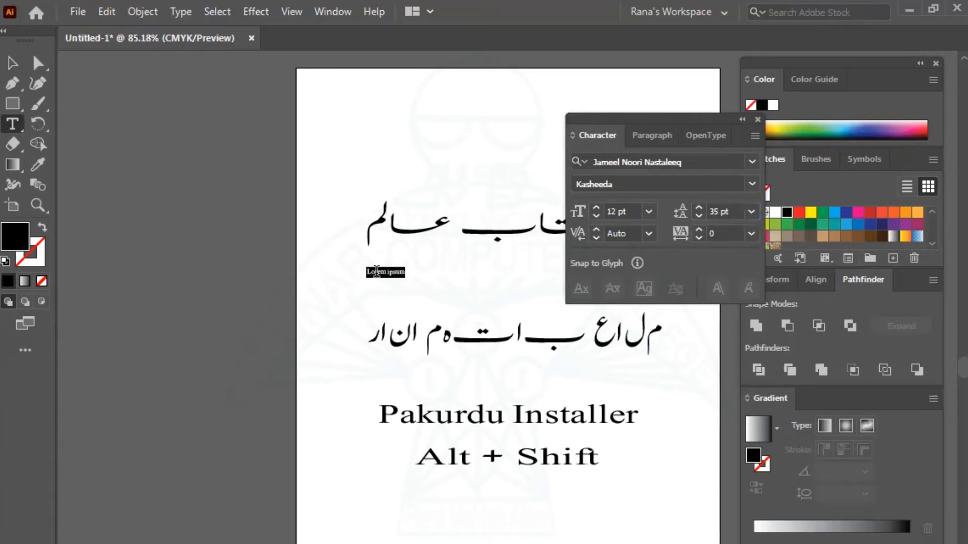
# Set the font size to 37 pt, then type the test word اردو and delete it.
pyautogui.click(631, 211)
pyautogui.write('30')
pyautogui.press('Return')
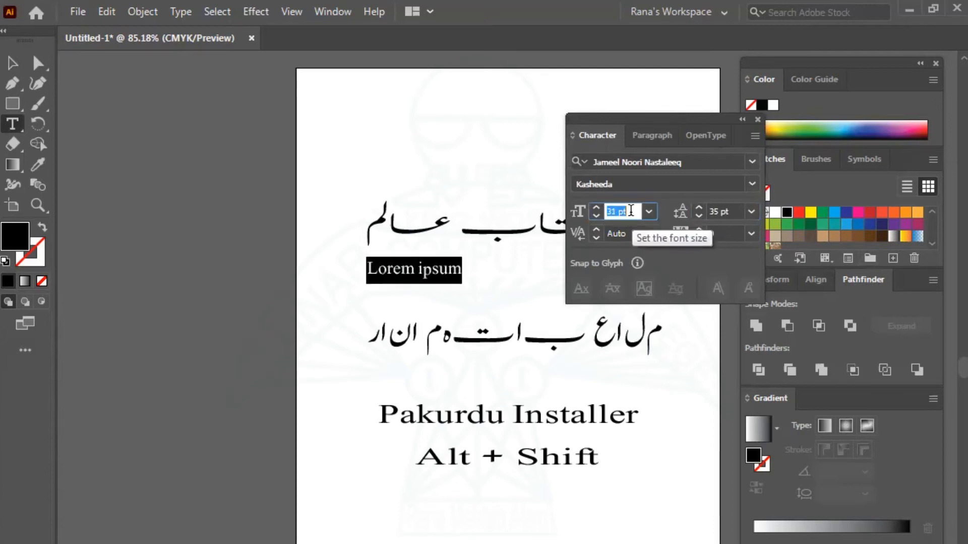
pyautogui.press('Up')
pyautogui.press('Up')
pyautogui.press('Up')
pyautogui.press('Up')
pyautogui.press('Up')
pyautogui.press('Up')
pyautogui.press('Up')
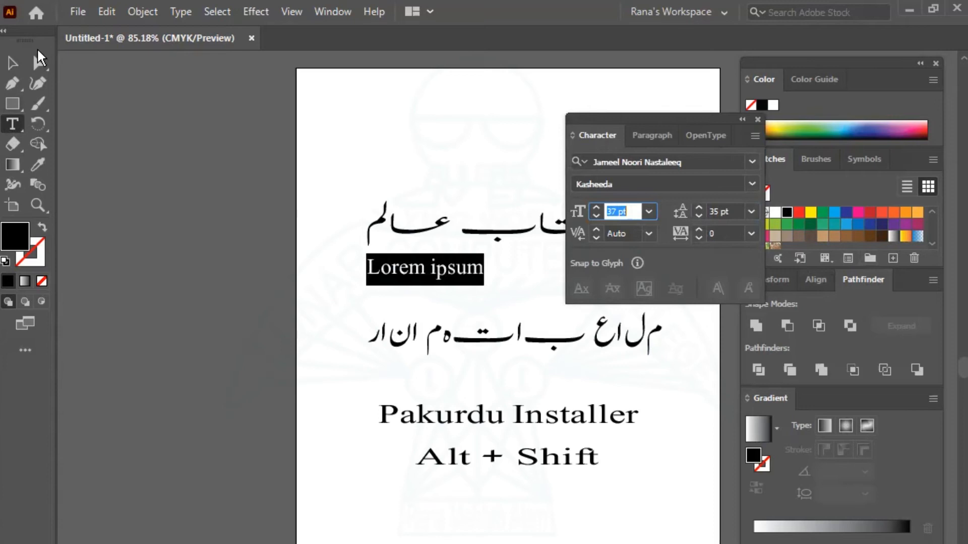
pyautogui.click(14, 66)
pyautogui.moveTo(431, 278)
pyautogui.mouseDown()
pyautogui.moveTo(421, 288)
pyautogui.moveTo(417, 277)
pyautogui.mouseUp()
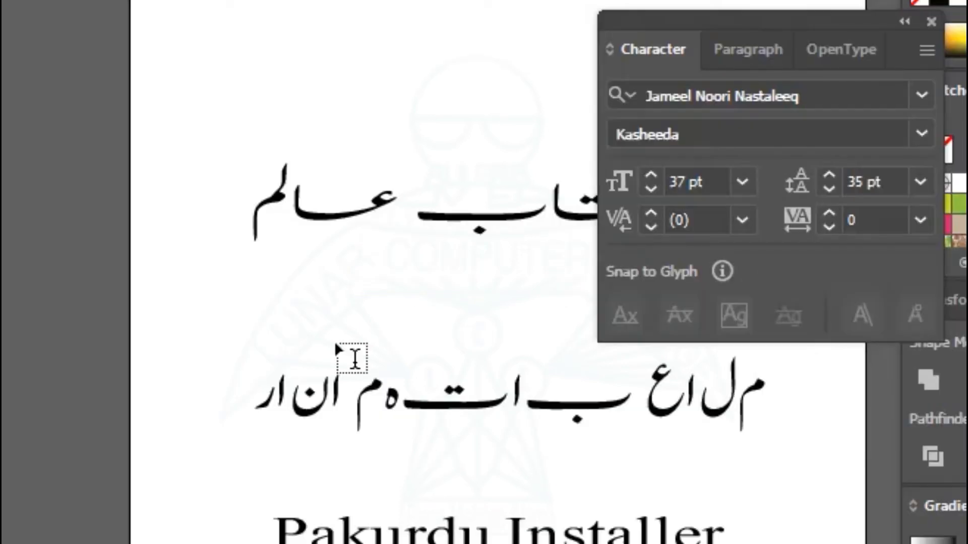
pyautogui.write('اردو')
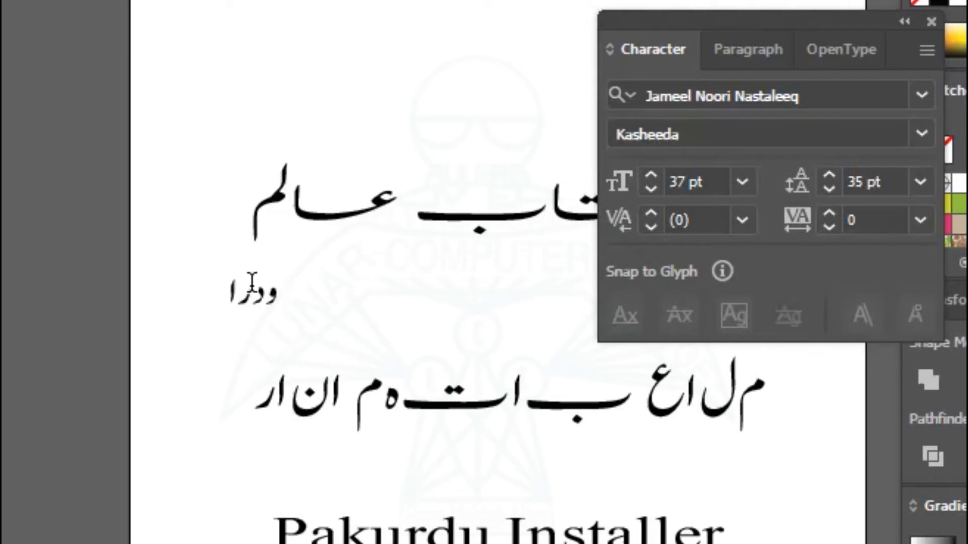
pyautogui.moveTo(222, 297); pyautogui.dragTo(290, 295)
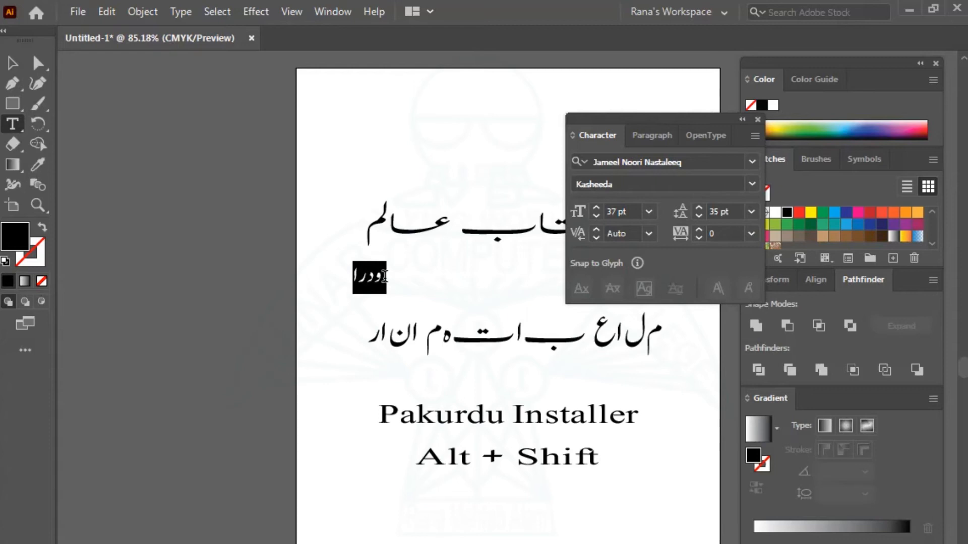
pyautogui.press('BackSpace')
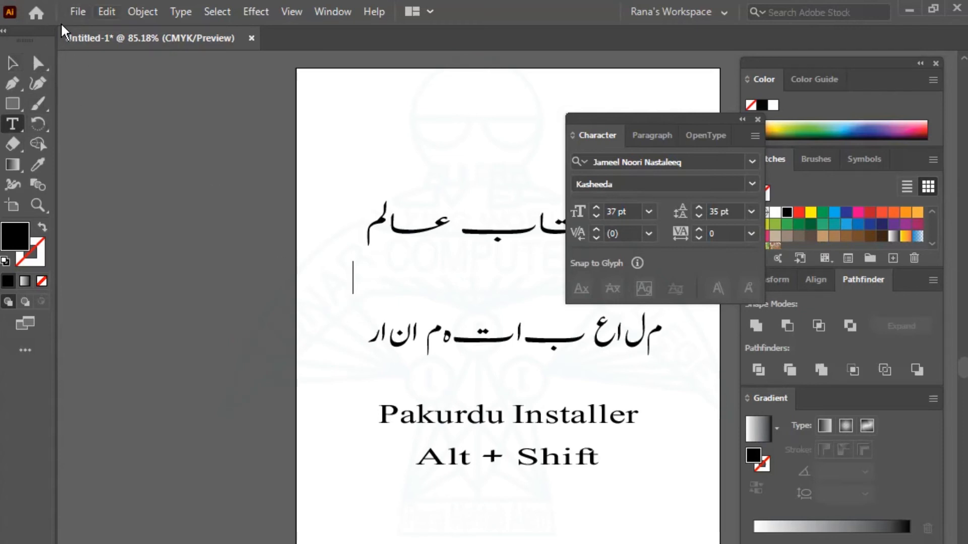
# Turn on Show Indic Options in the Type preferences and close Preferences.
pyautogui.hotkey('alt', 'e')
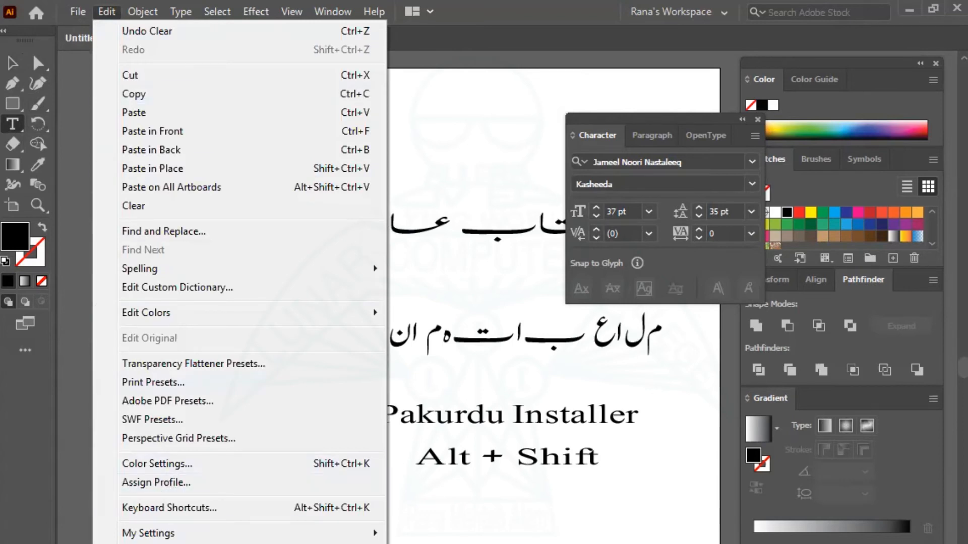
pyautogui.moveTo(148, 543)
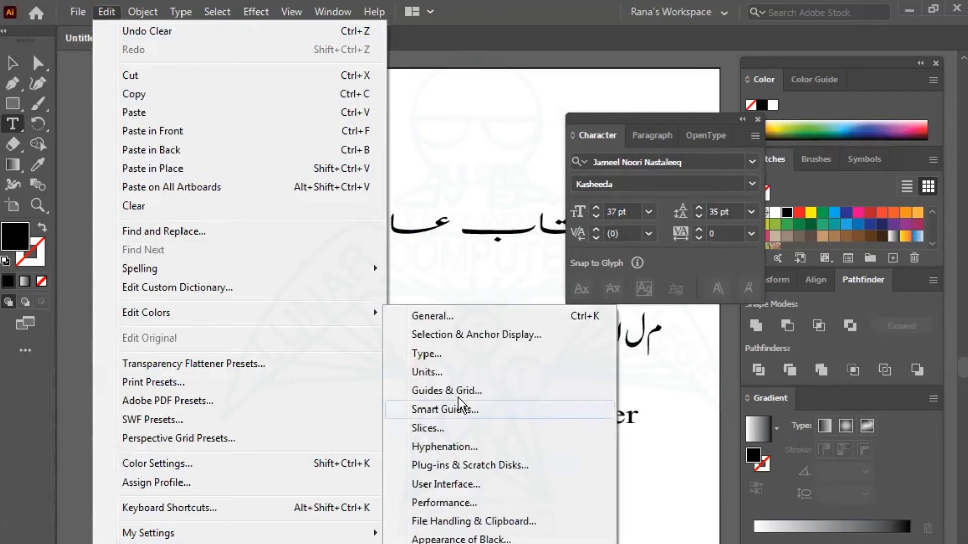
pyautogui.click(449, 354)
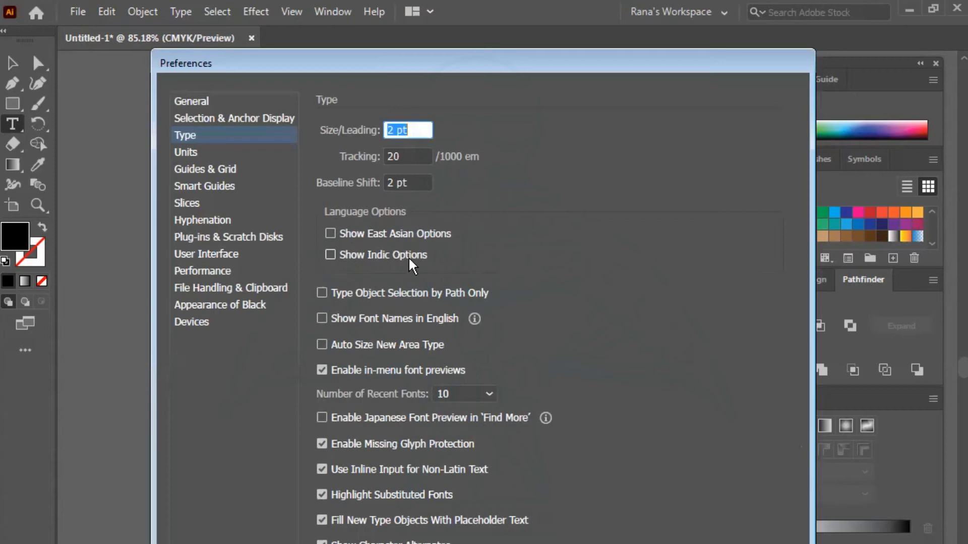
pyautogui.click(331, 255)
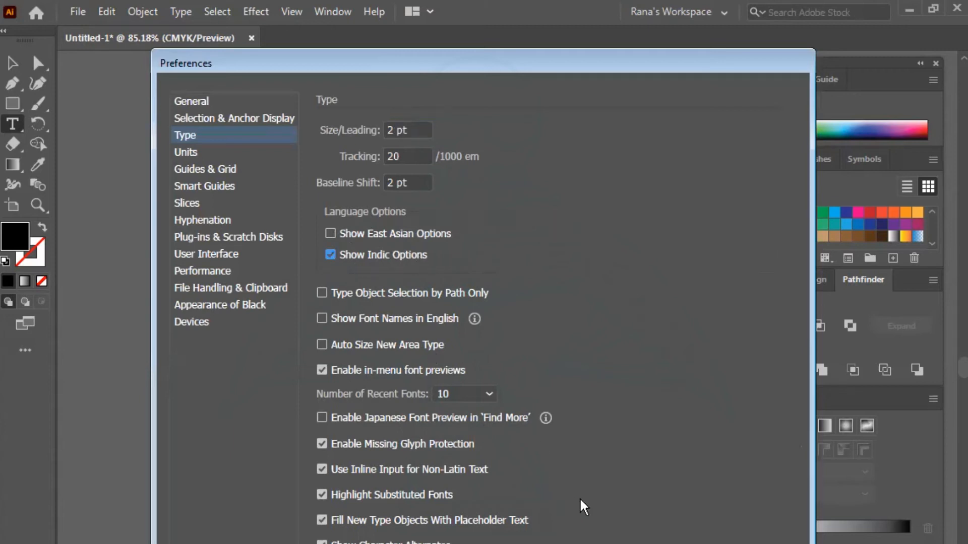
pyautogui.press('Return')
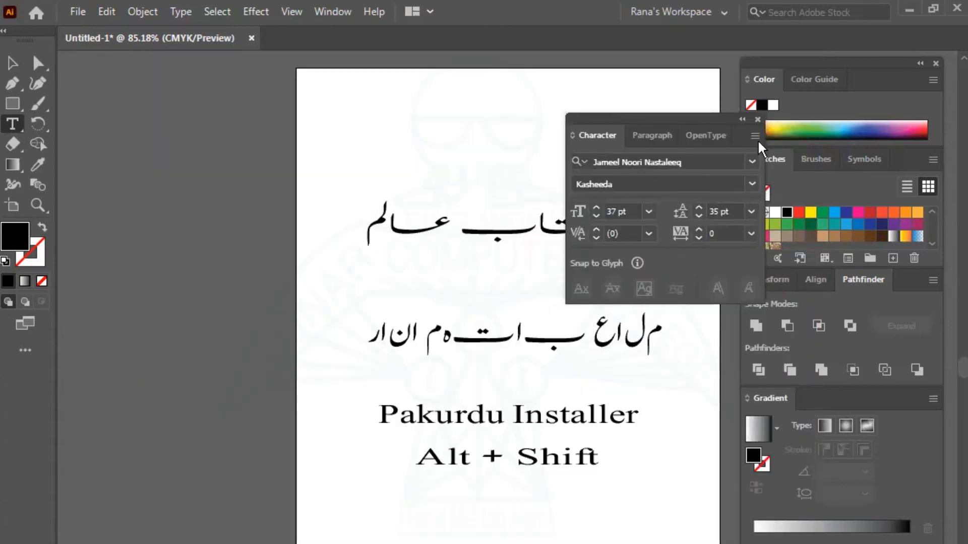
# Type 'لونز کمپیوٹر کالج' as a new Urdu line below the first line, fixing the last letter.
pyautogui.click(757, 119)
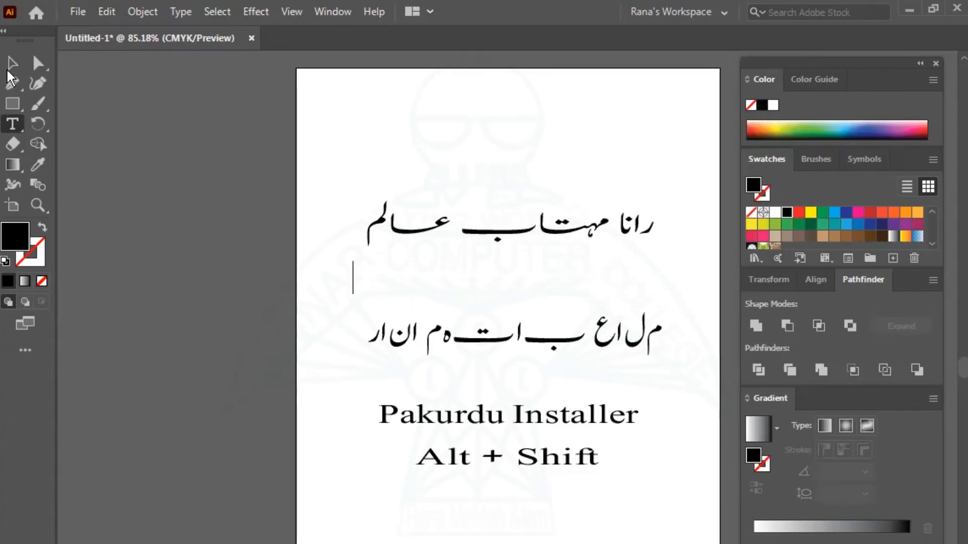
pyautogui.press('Escape')
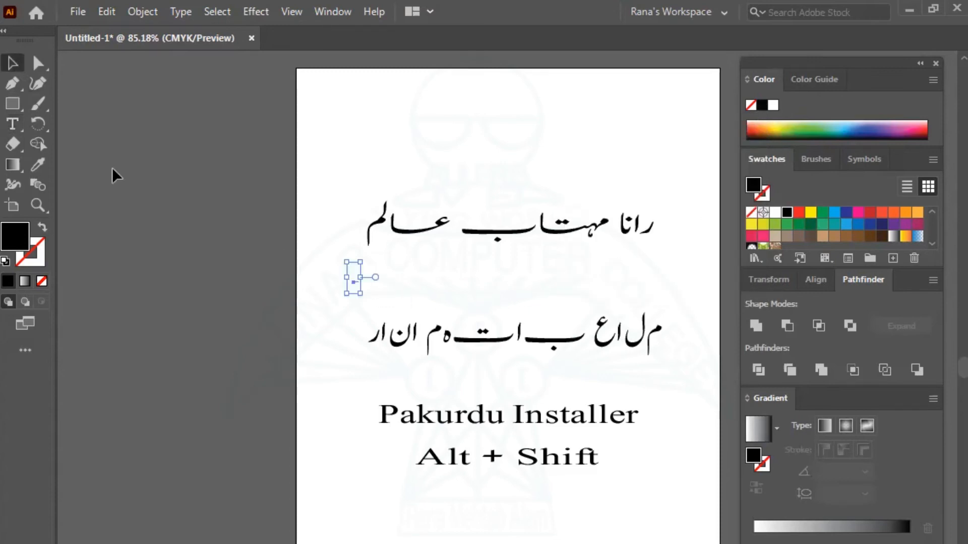
pyautogui.click(14, 124)
pyautogui.click(373, 282)
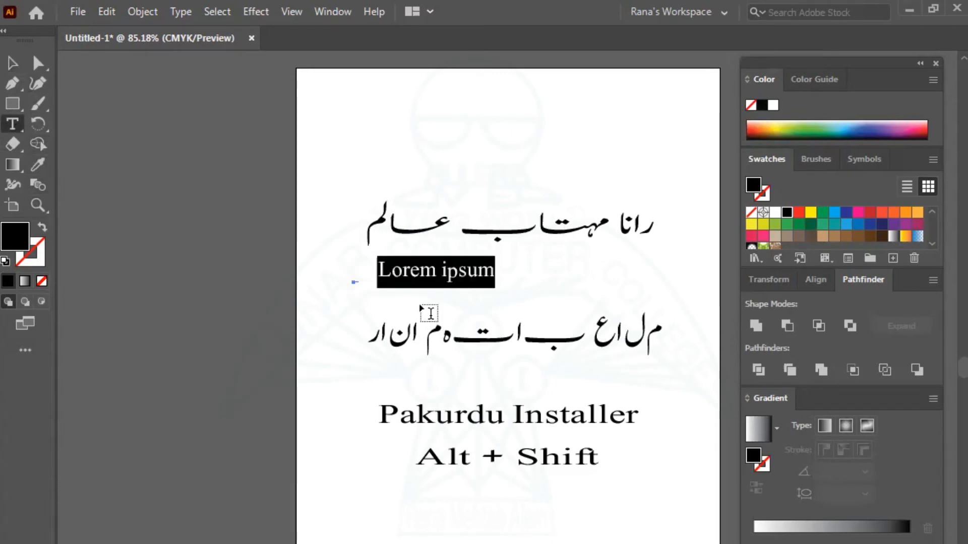
pyautogui.press('BackSpace')
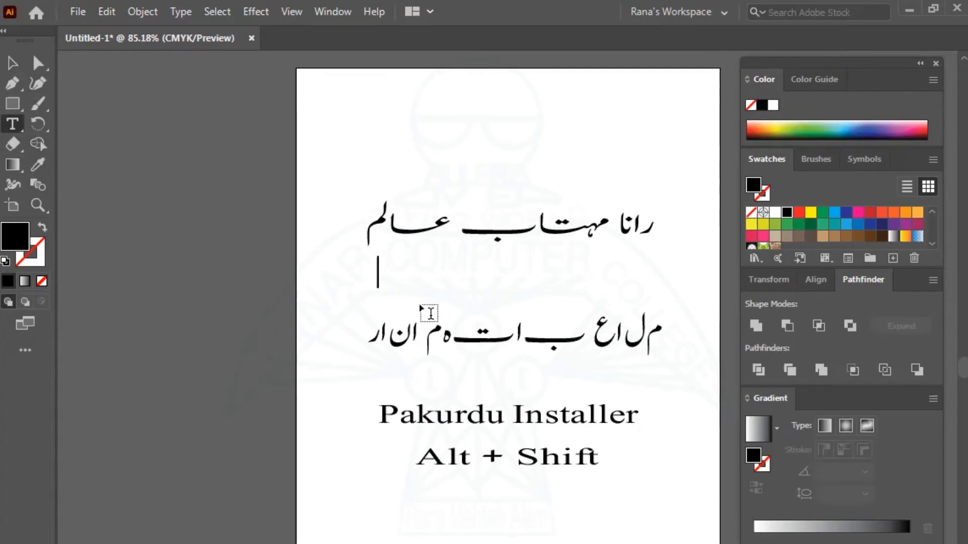
pyautogui.write('لون')
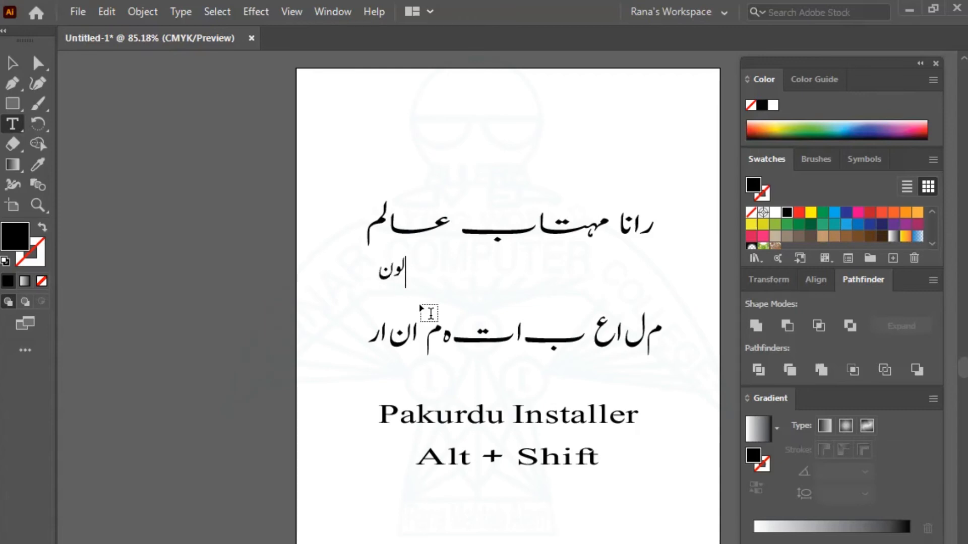
pyautogui.write('ز کم')
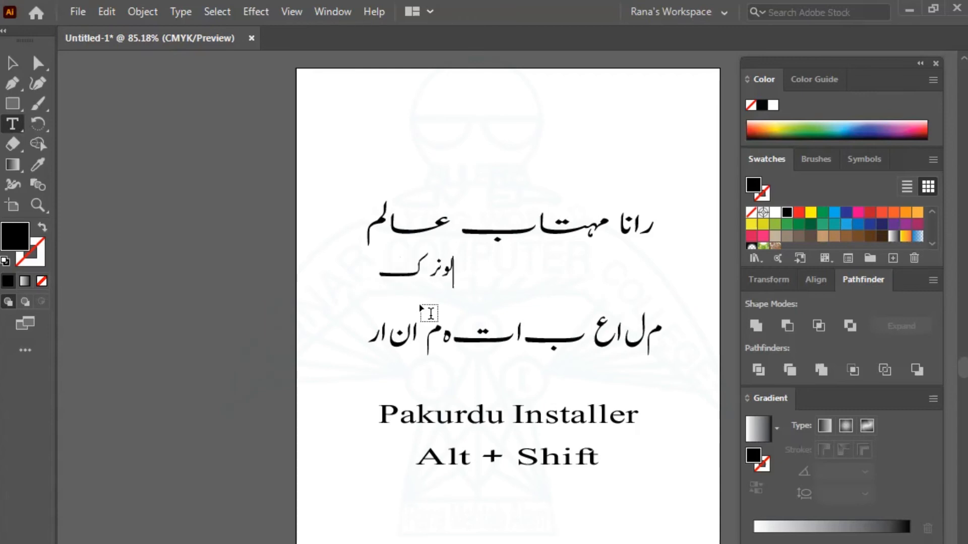
pyautogui.write('پیو')
pyautogui.write('ٹر کال')
pyautogui.write('ک')
pyautogui.press('BackSpace')
pyautogui.write('ج')
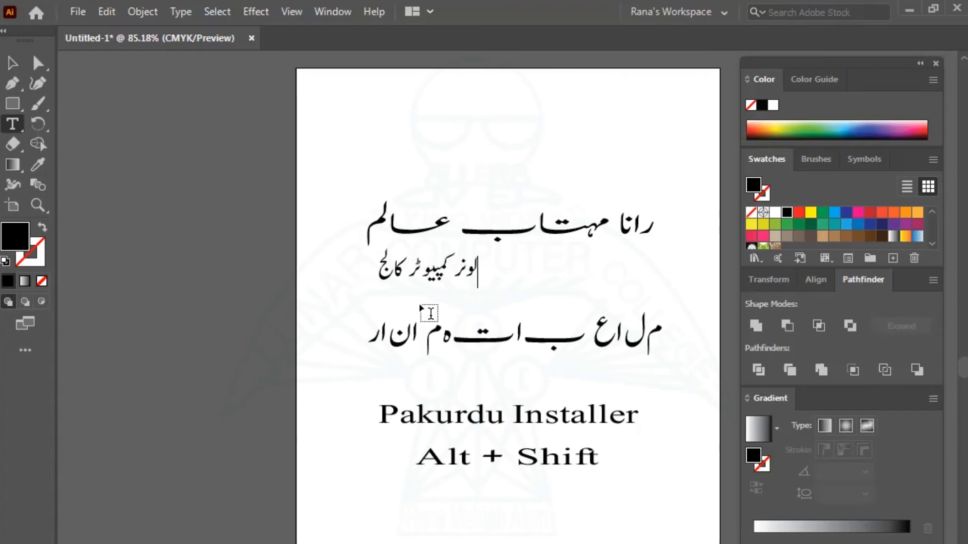
pyautogui.click(15, 62)
# Scale the college-name line to about 54 pt and nudge it into place via the Move dialog.
pyautogui.moveTo(478, 288); pyautogui.dragTo(646, 308)
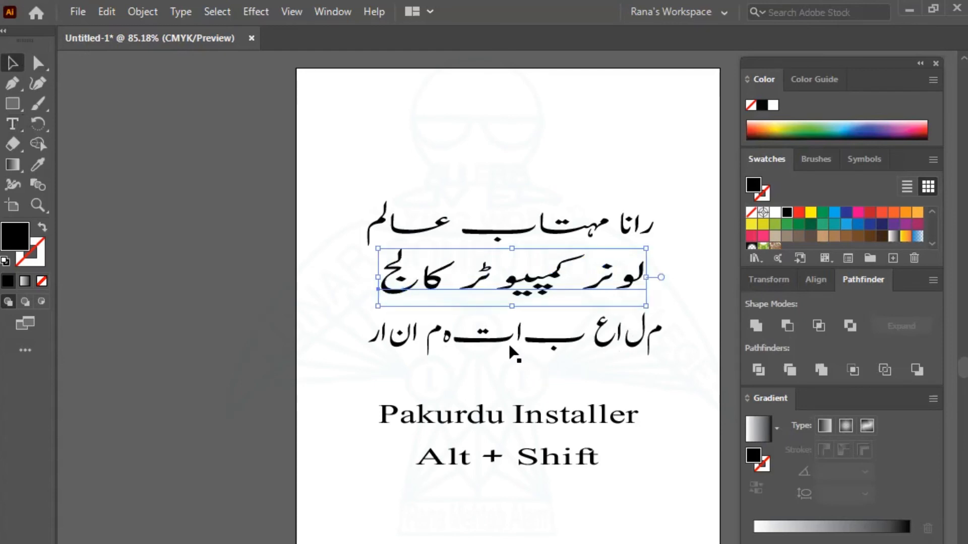
pyautogui.press('Return')
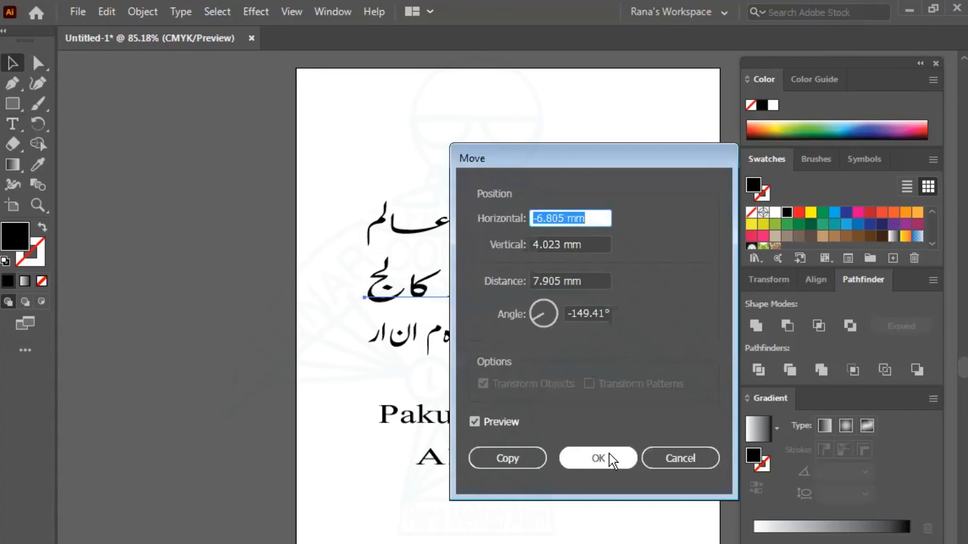
pyautogui.click(608, 454)
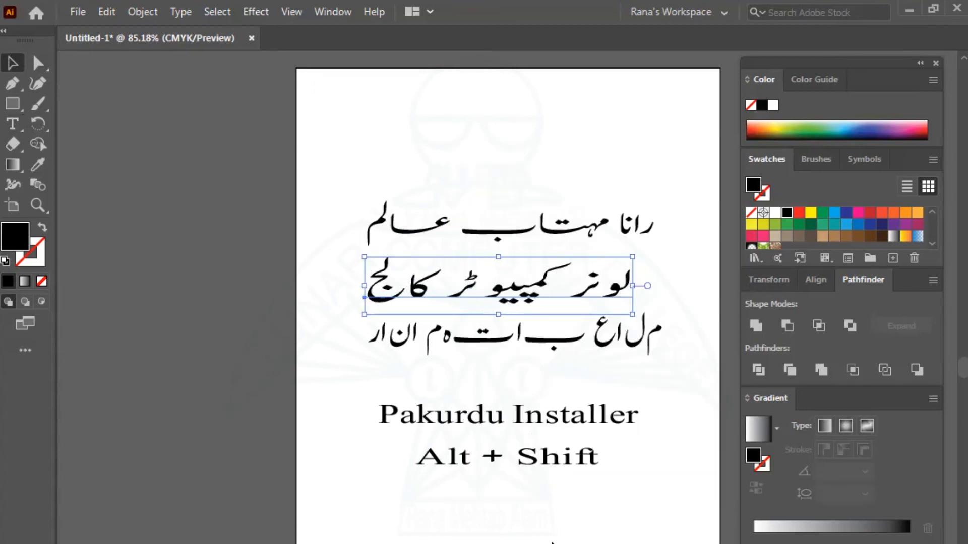
pyautogui.hotkey('ctrl', 't')
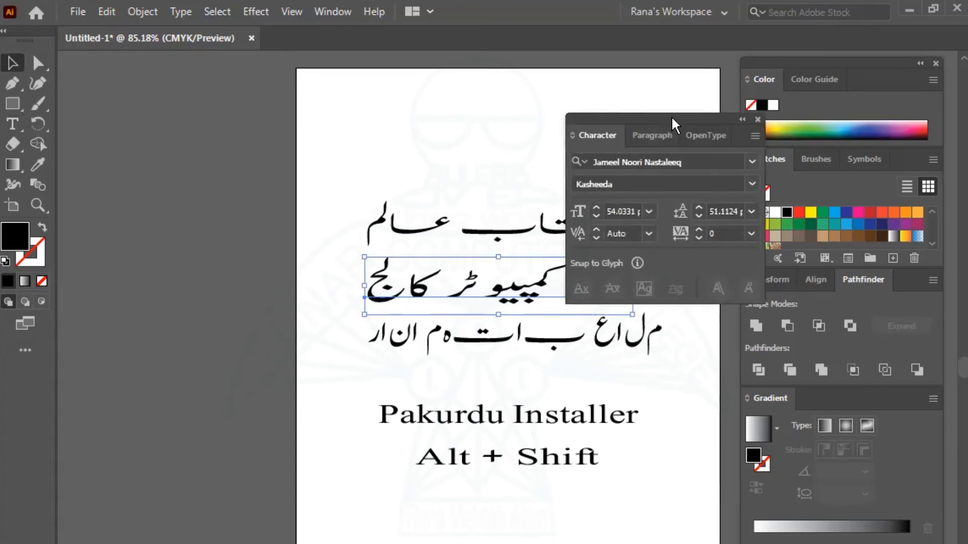
# Reposition the Character panel and step through alternative fonts on the college-name line.
pyautogui.moveTo(536, 326); pyautogui.dragTo(516, 329)
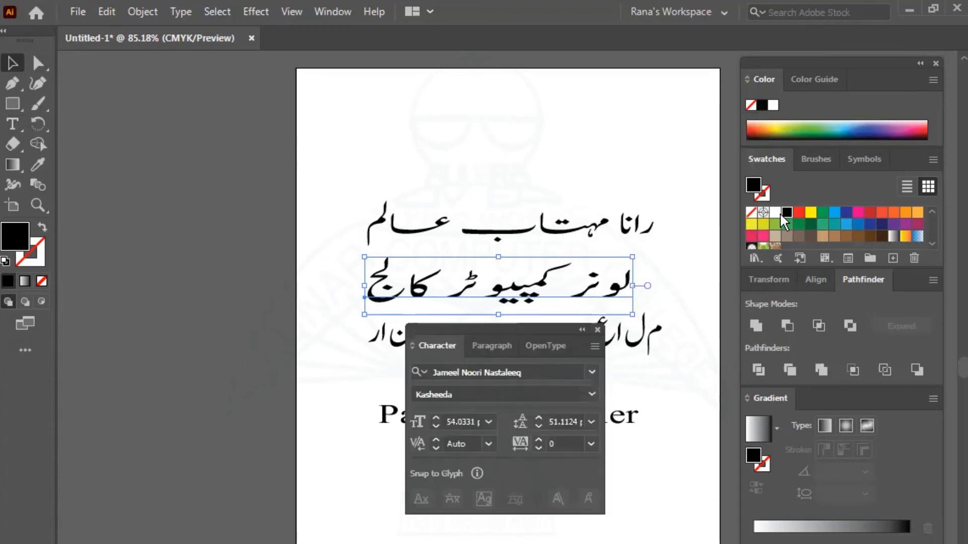
pyautogui.moveTo(781, 214); pyautogui.dragTo(780, 214)
pyautogui.click(766, 258)
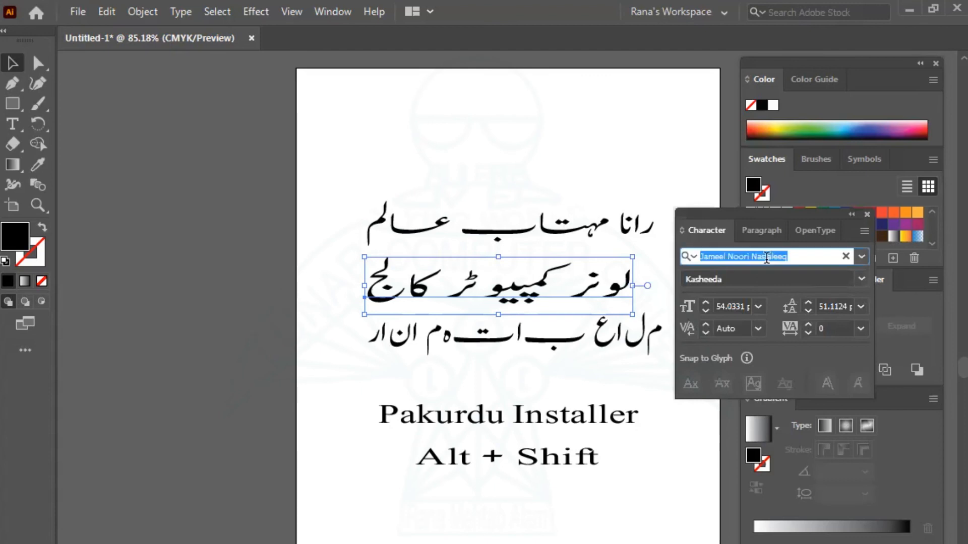
pyautogui.click(804, 253)
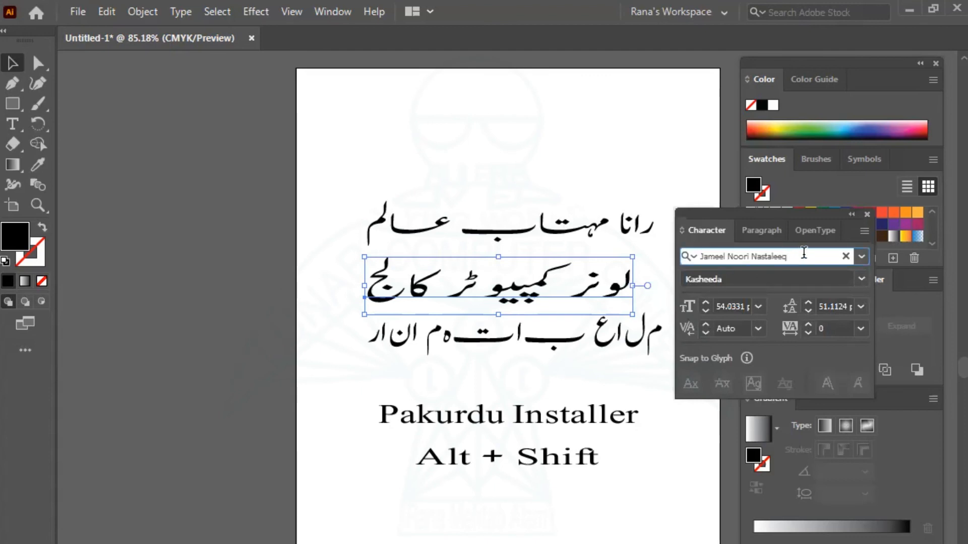
pyautogui.press('Down')
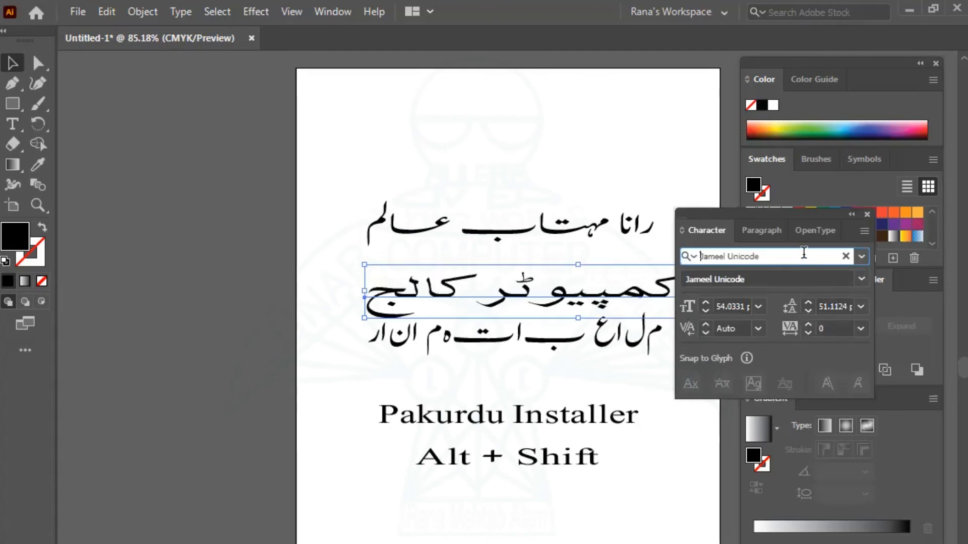
pyautogui.press('Down')
pyautogui.press('Down')
pyautogui.press('Down')
pyautogui.press('Down')
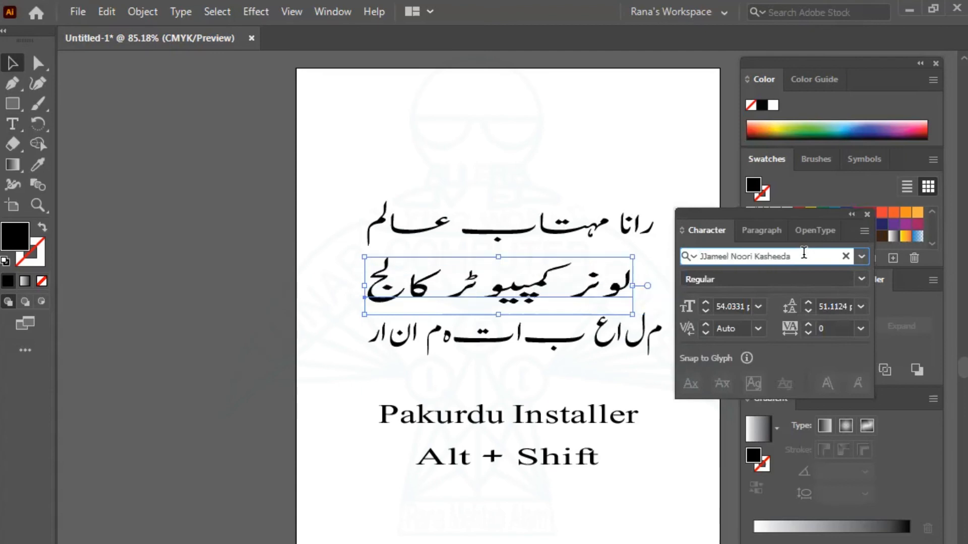
pyautogui.press('Down')
pyautogui.press('Down')
pyautogui.press('Down')
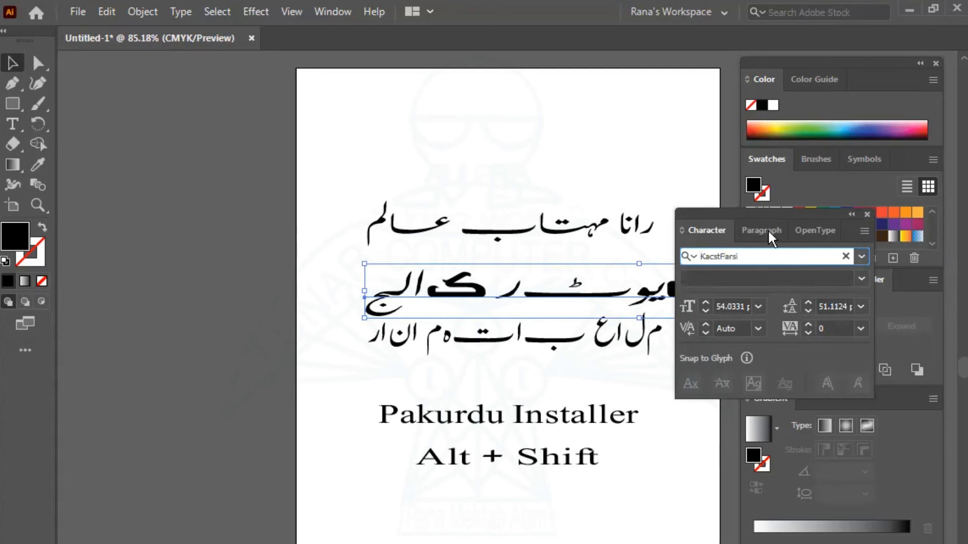
# Dock the Character panel and cycle fonts past KacstNaskh and Kalam Unicode to Kaneez Regular.
pyautogui.moveTo(824, 208); pyautogui.dragTo(818, 206)
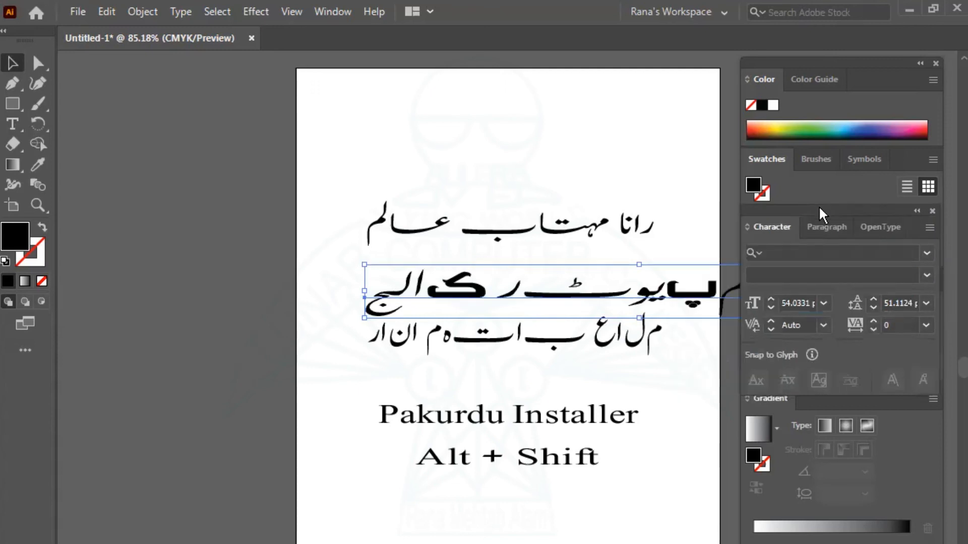
pyautogui.click(789, 252)
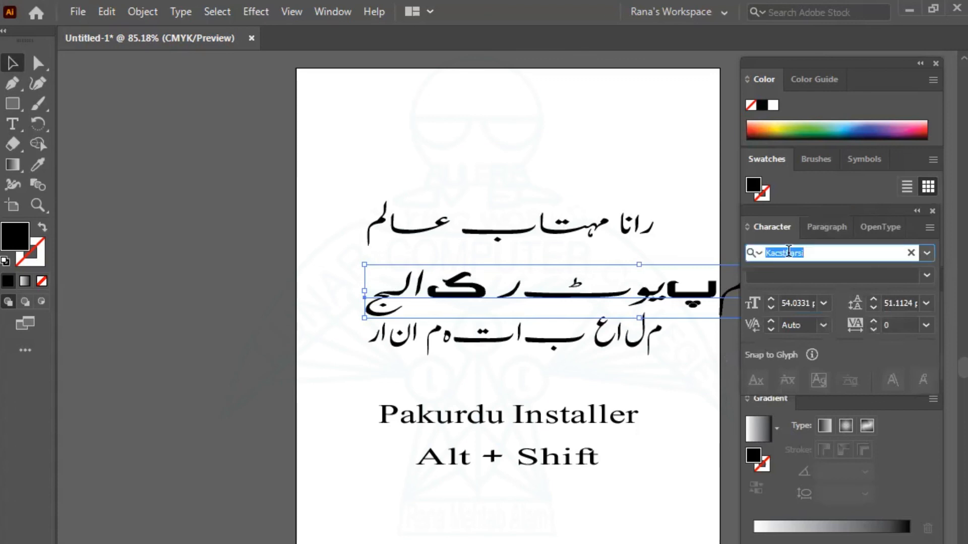
pyautogui.press('Down')
pyautogui.press('Down')
pyautogui.press('Down')
pyautogui.press('Down')
pyautogui.press('Down')
pyautogui.press('Down')
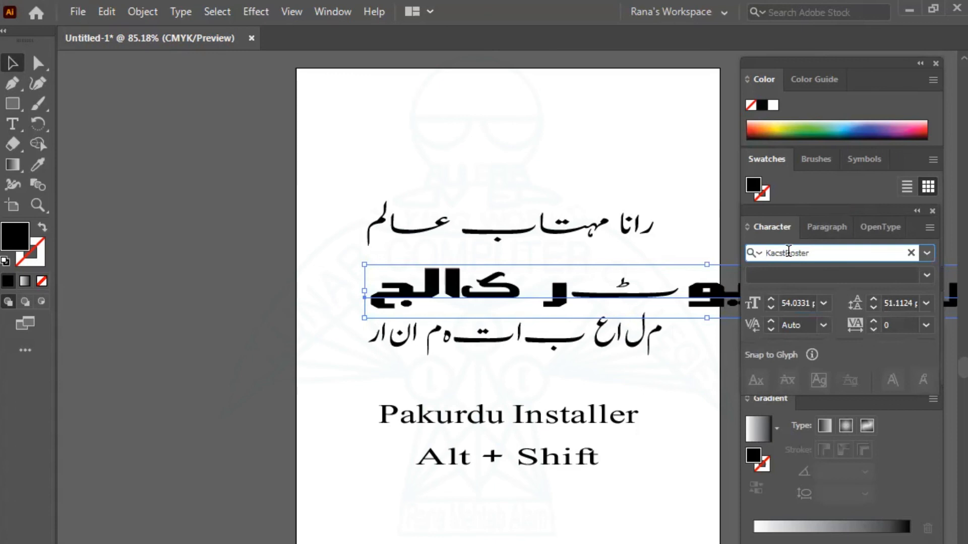
pyautogui.press('Down')
pyautogui.press('Down')
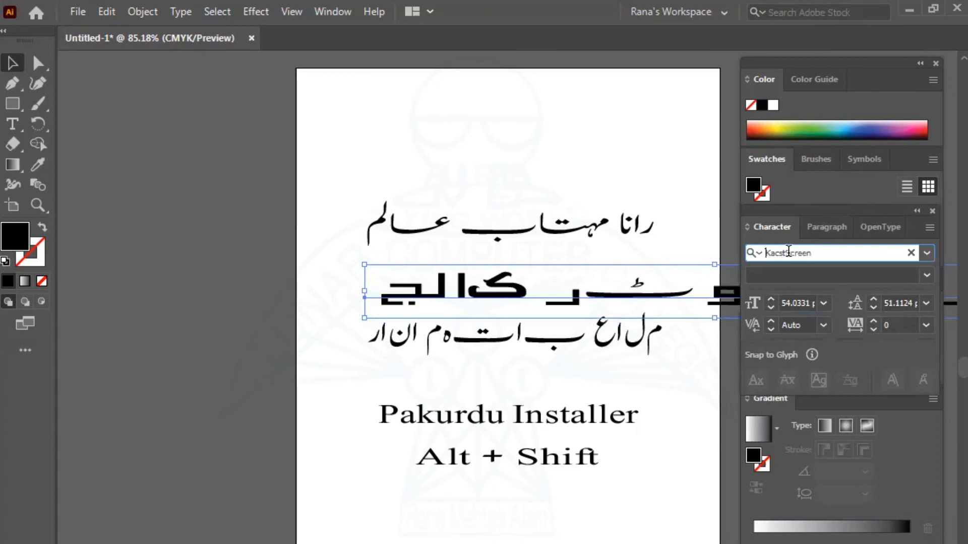
pyautogui.press('Down')
pyautogui.press('Down')
pyautogui.press('Down')
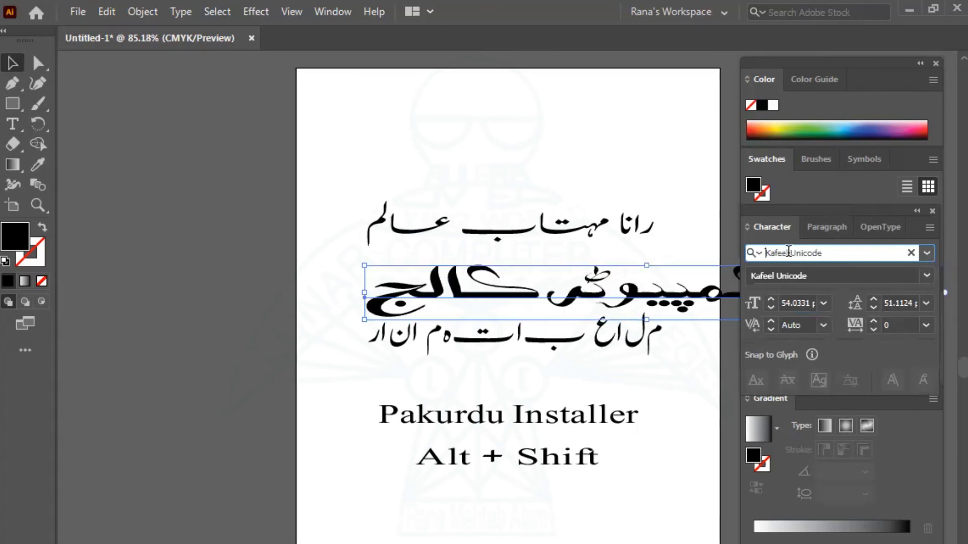
pyautogui.press('Down')
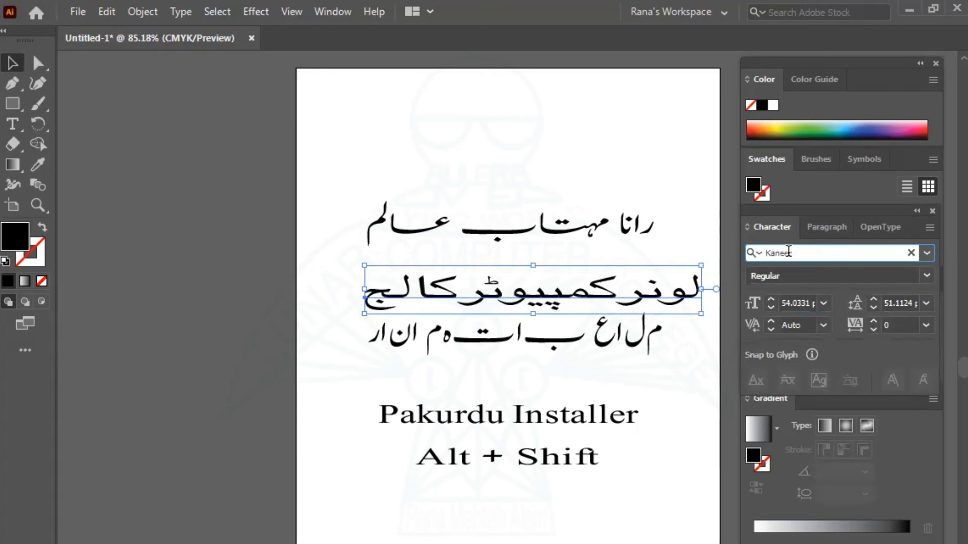
pyautogui.press('Down')
pyautogui.press('Up')
pyautogui.click(15, 66)
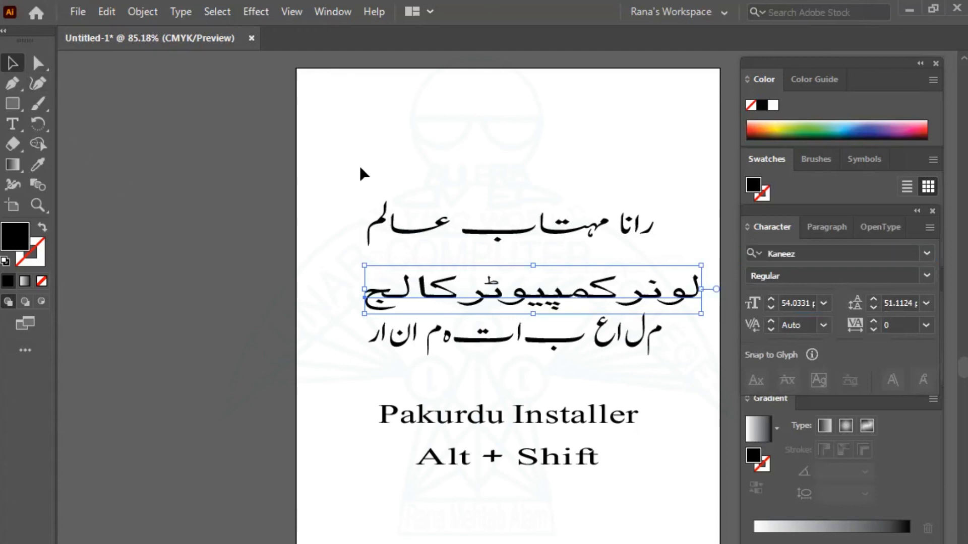
pyautogui.click(531, 354)
# Move the Kaneez line to the top of the artboard above the name heading.
pyautogui.moveTo(536, 274); pyautogui.dragTo(524, 158)
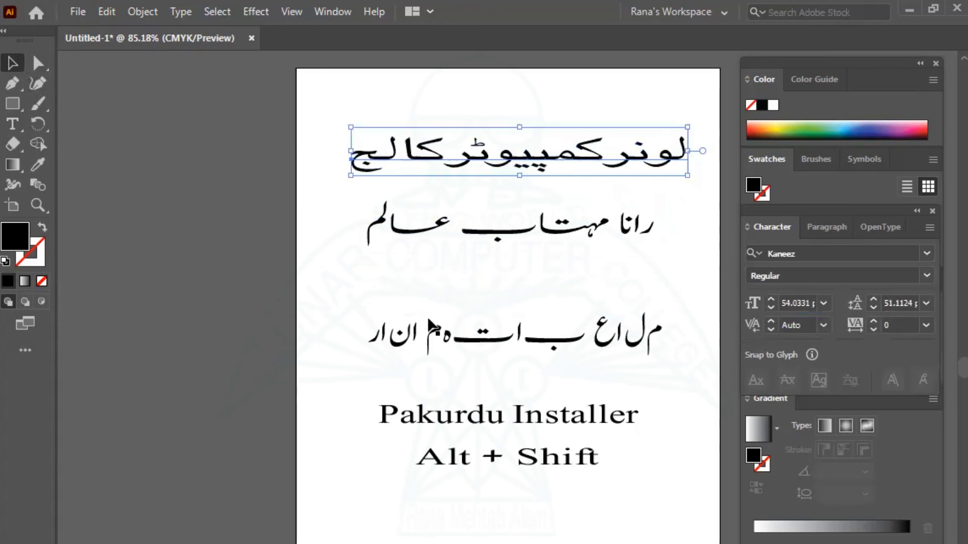
pyautogui.click(327, 194)
pyautogui.click(456, 169)
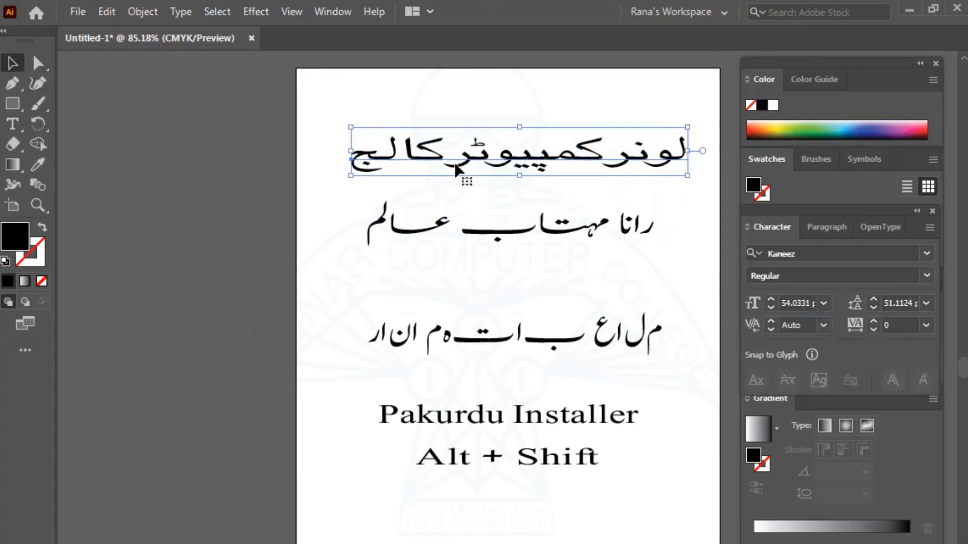